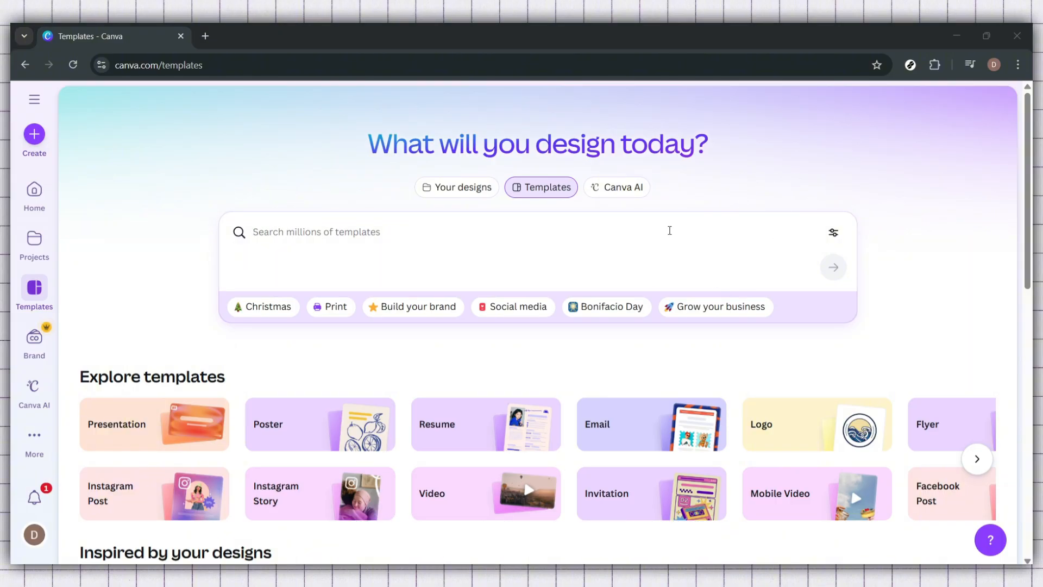
Search the template library for "chore chart".
left_click(515, 235)
type("ch")
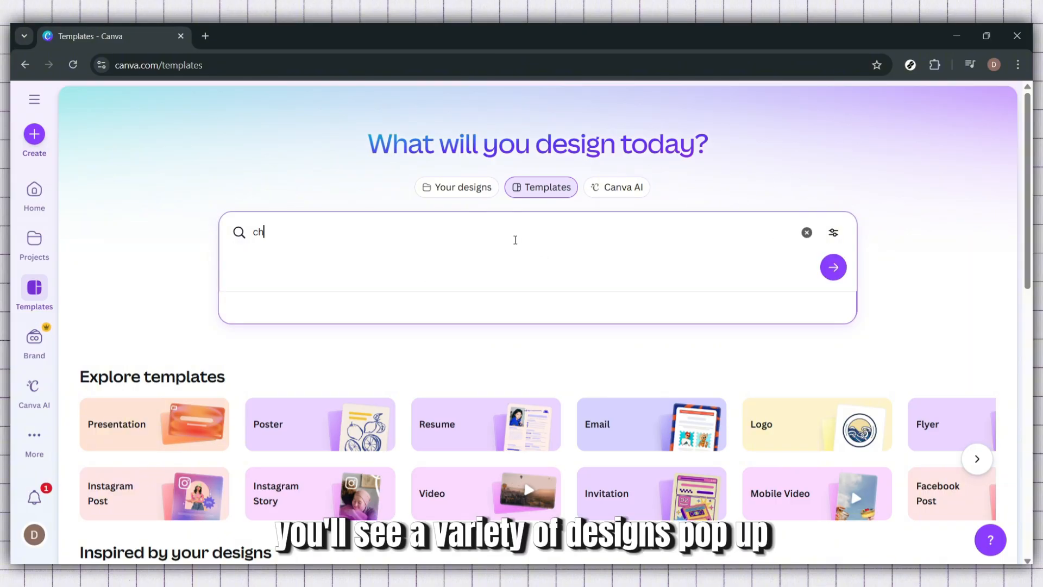
type("ore chart")
key("Return")
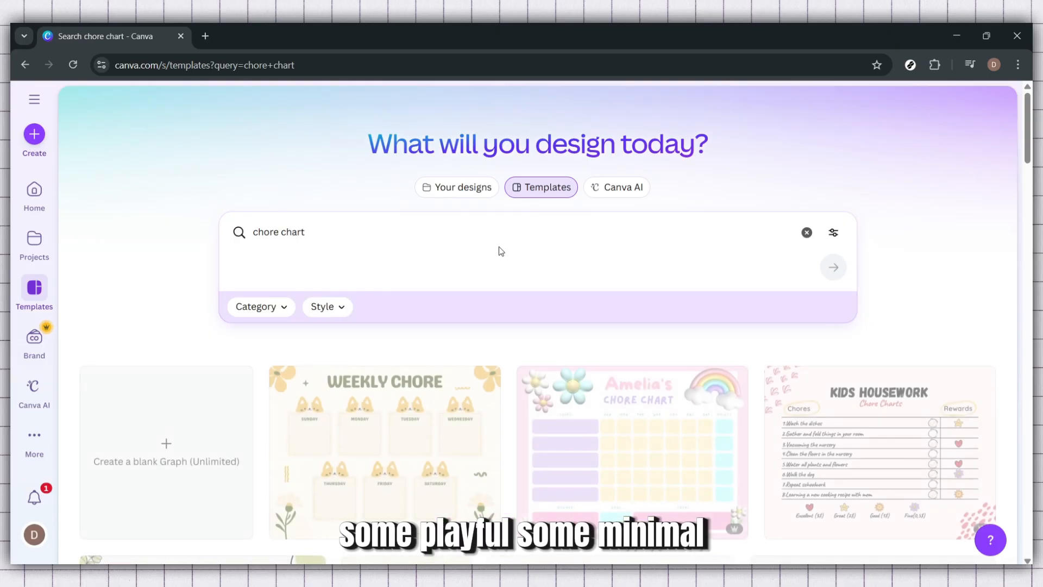
Browse the chore chart templates and open the preview of the White Blue Colorful Daily Chore Chart.
scroll(549, 314, "down", 2)
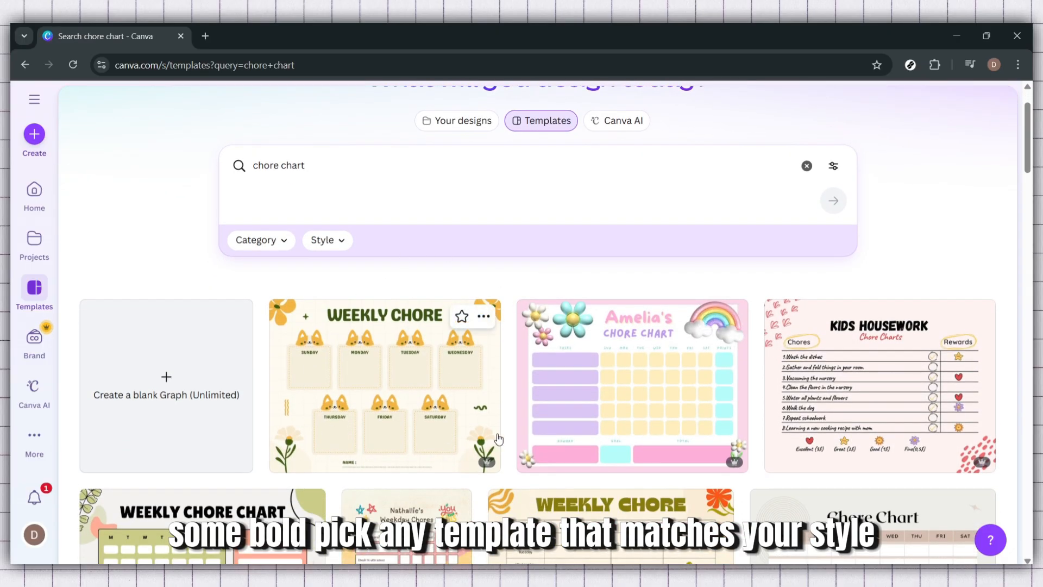
scroll(640, 244, "down", 3)
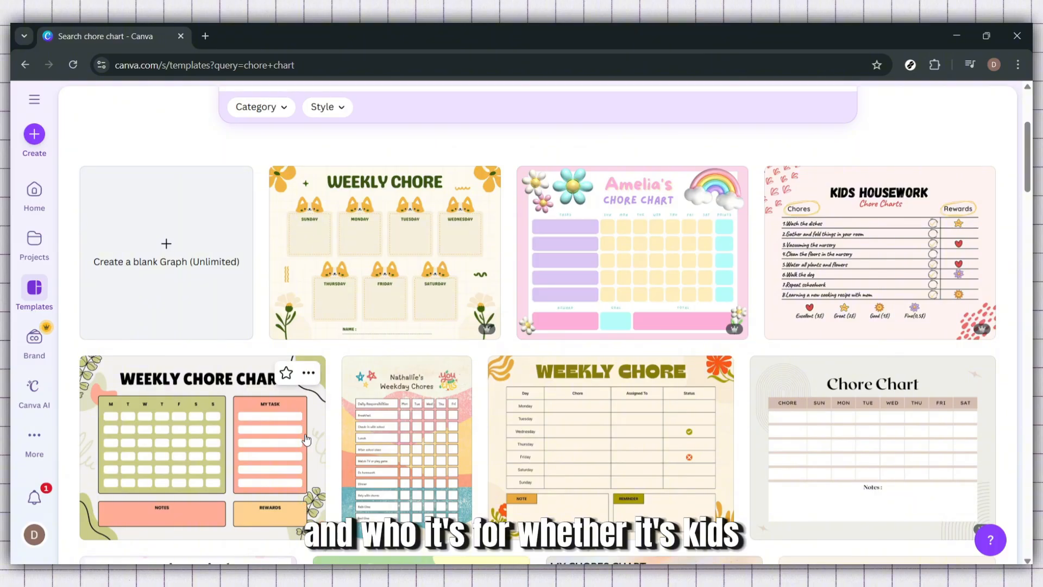
scroll(396, 373, "down", 2)
scroll(396, 373, "down", 2)
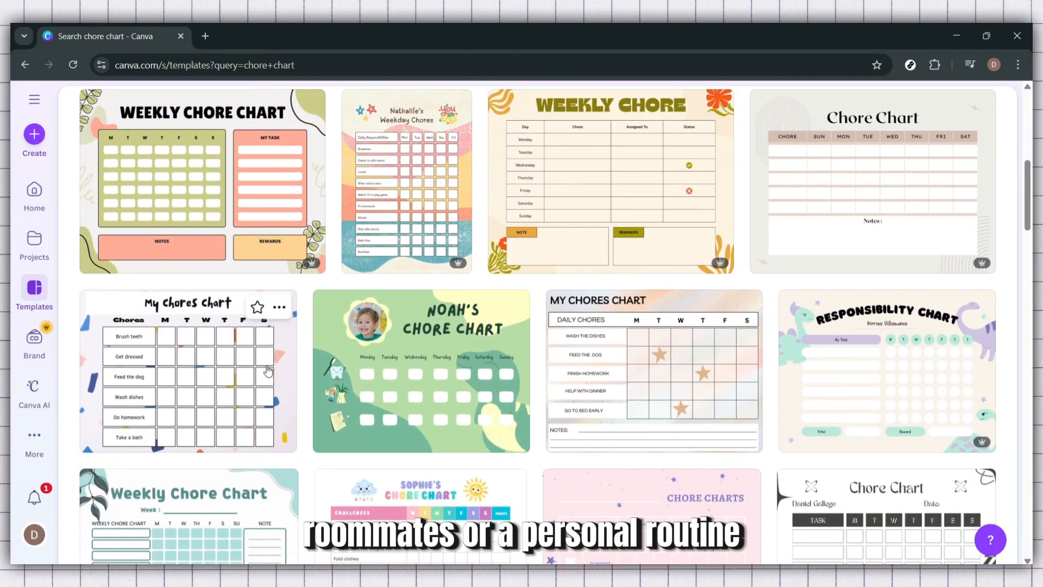
left_click(191, 367)
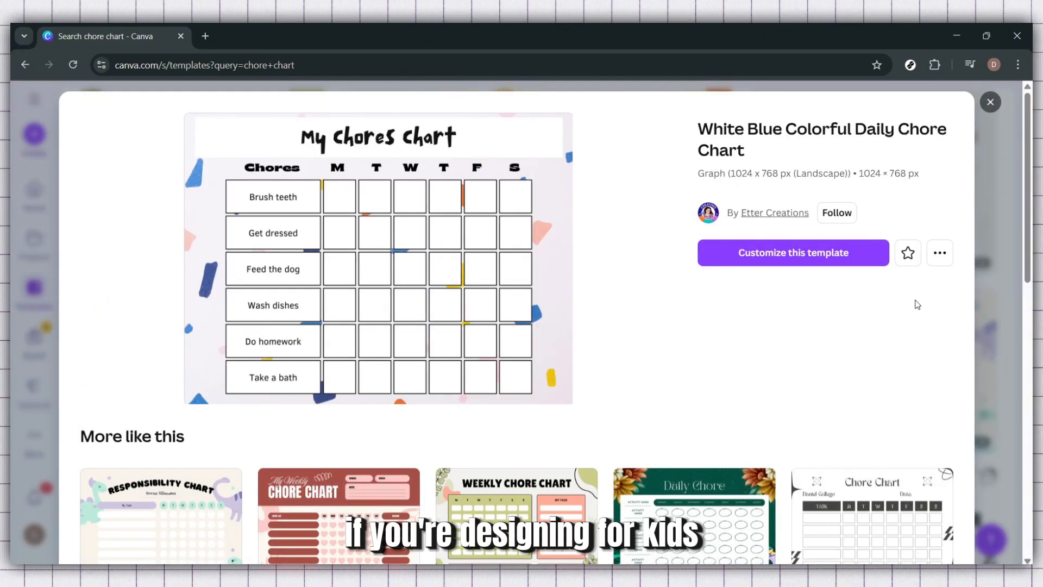
Pick the Green Illustration Daily Routine Chore Graph from the similar templates and open it for customizing.
scroll(632, 436, "down", 1)
left_click(703, 464)
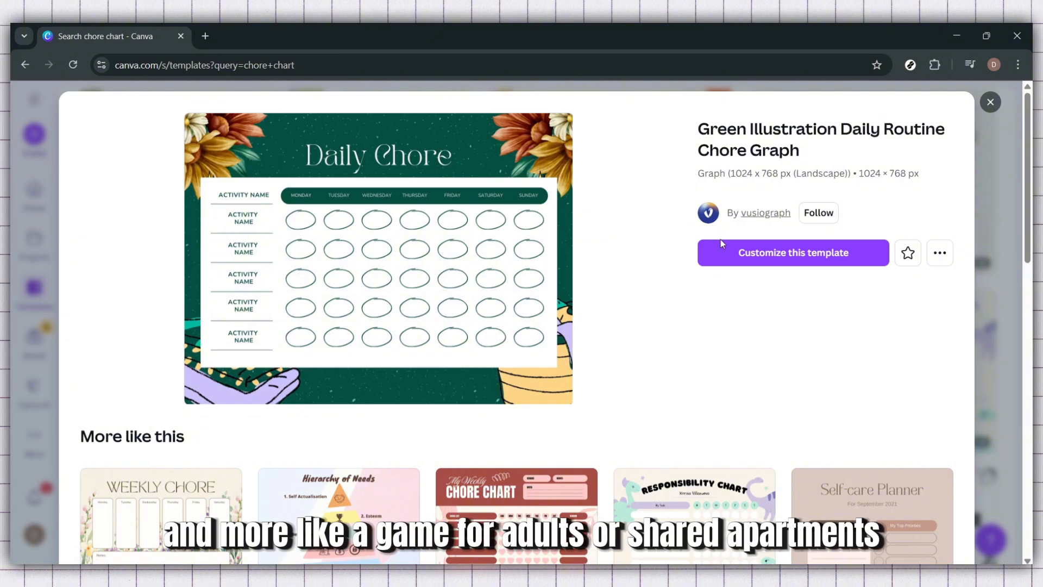
left_click(752, 252)
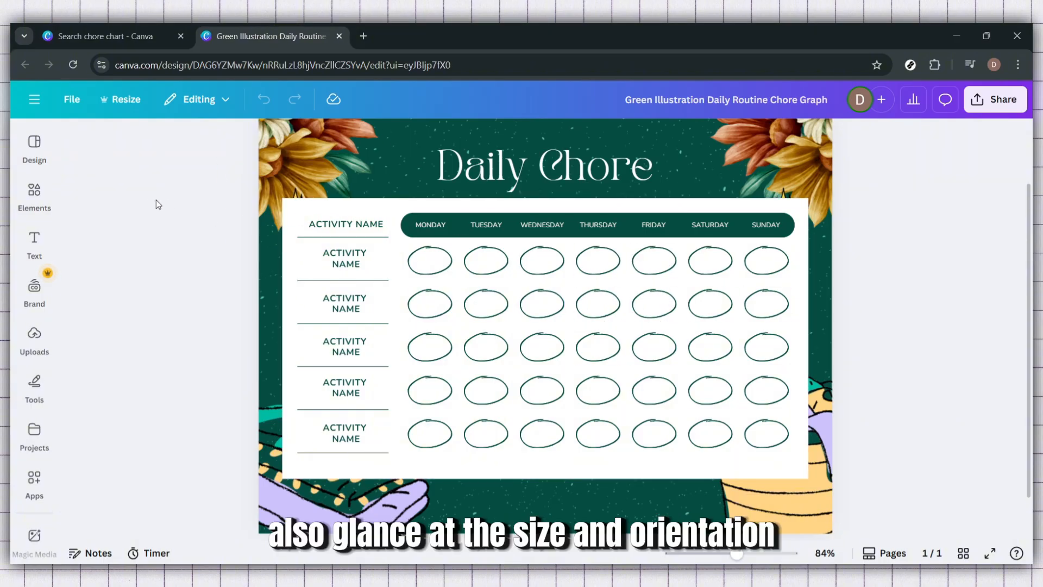
Replace the first and second ACTIVITY NAME row labels below the header with two household members' first names.
left_click(358, 263)
left_click(359, 263)
type("P")
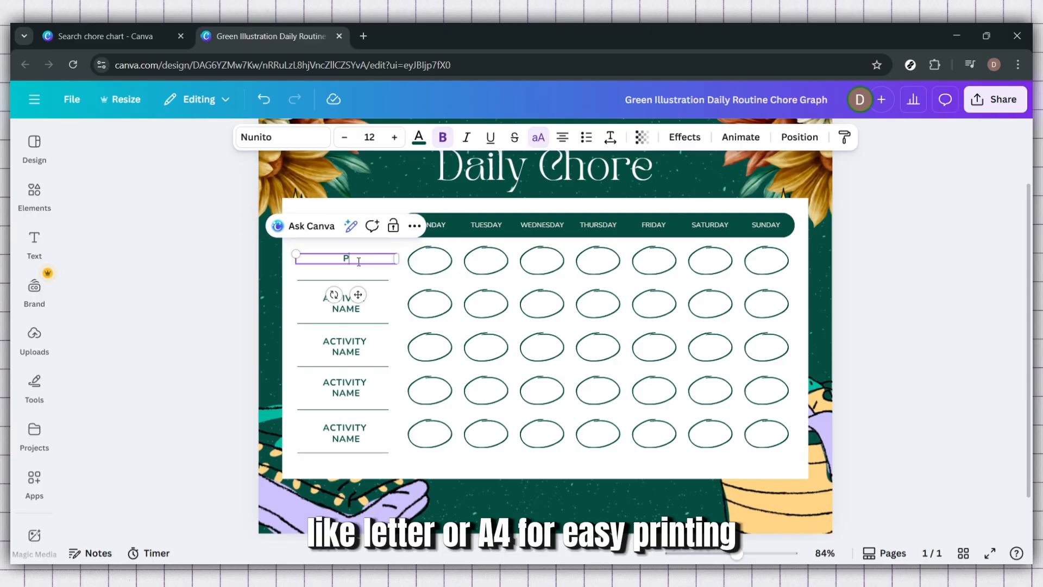
type("EDRO")
left_click(346, 303)
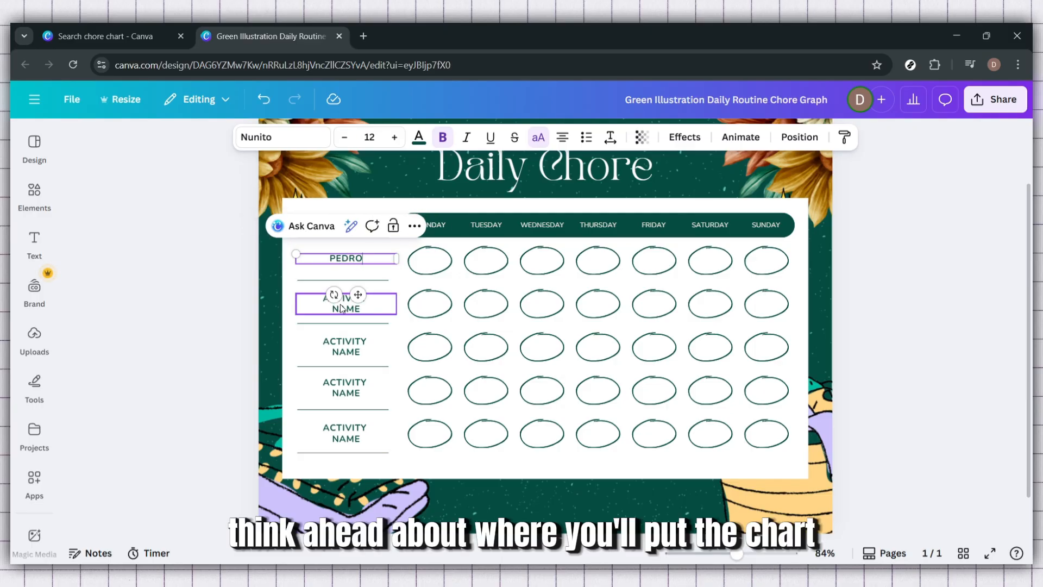
left_click(346, 303)
type("JUAN")
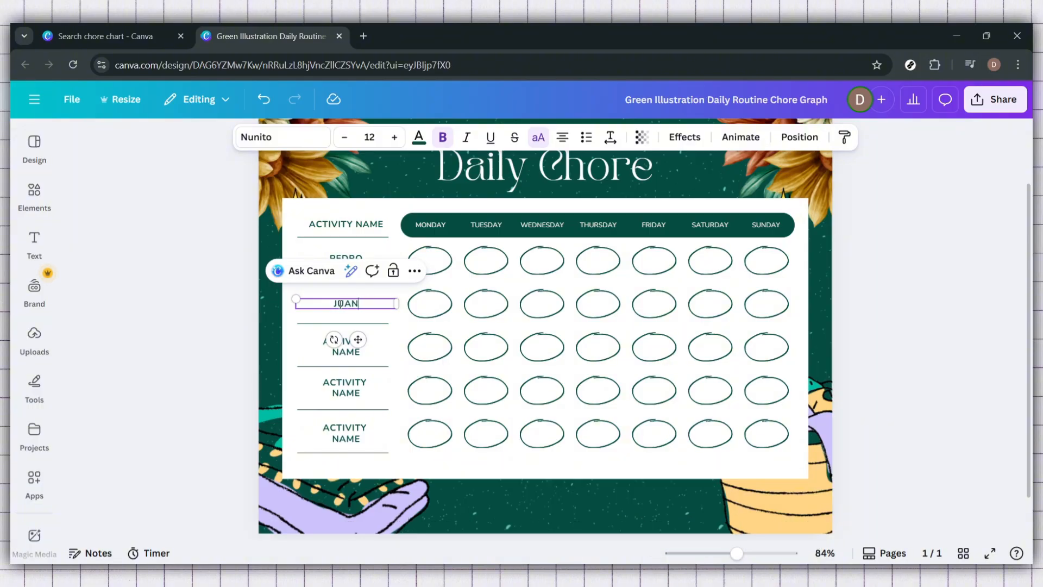
double_click(346, 354)
double_click(346, 352)
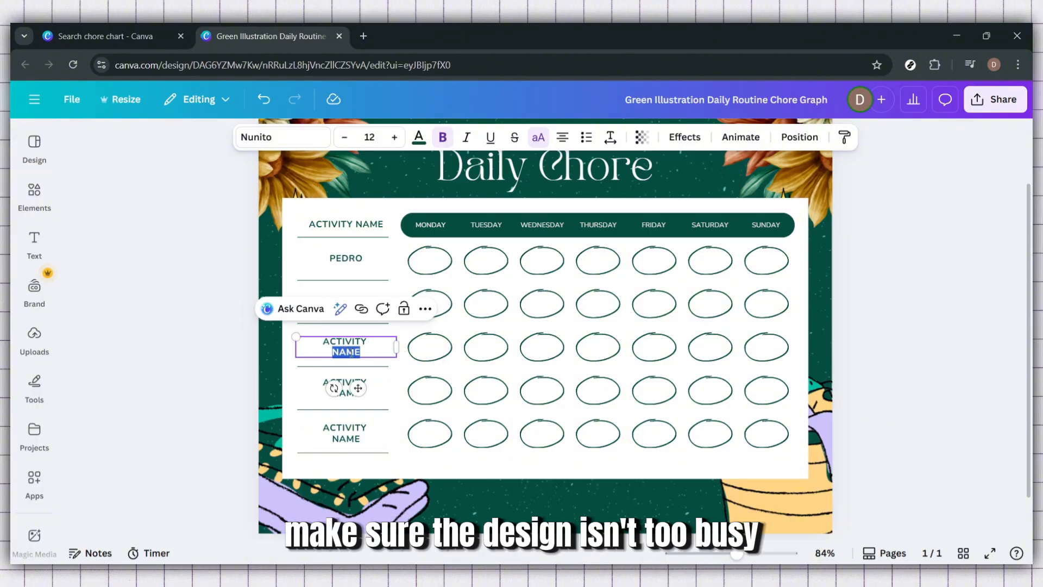
left_click(377, 344)
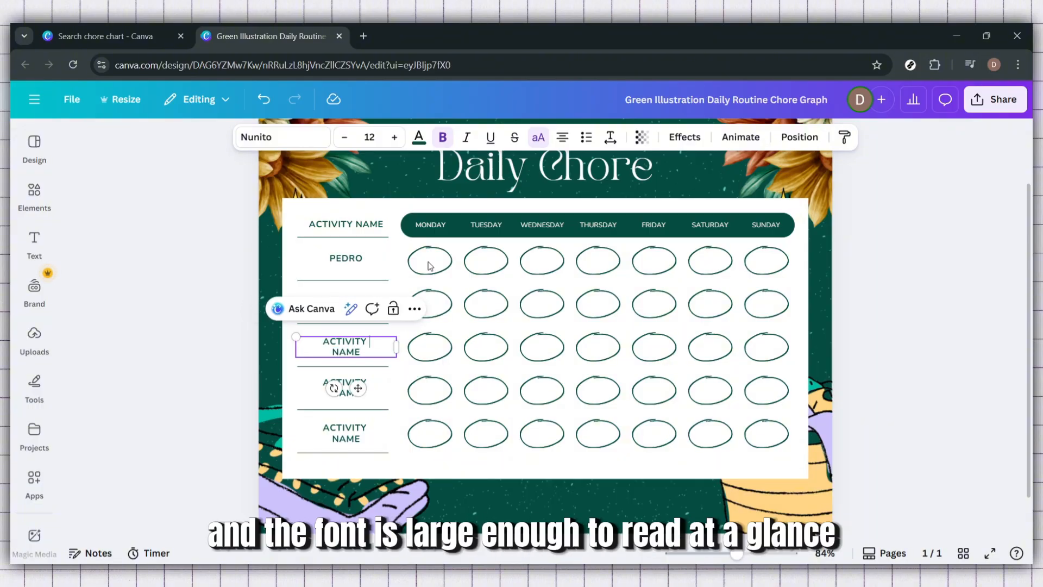
Replace the chart's title text with "WEEKLY CHORE CHART".
left_click(552, 174)
left_click(522, 165)
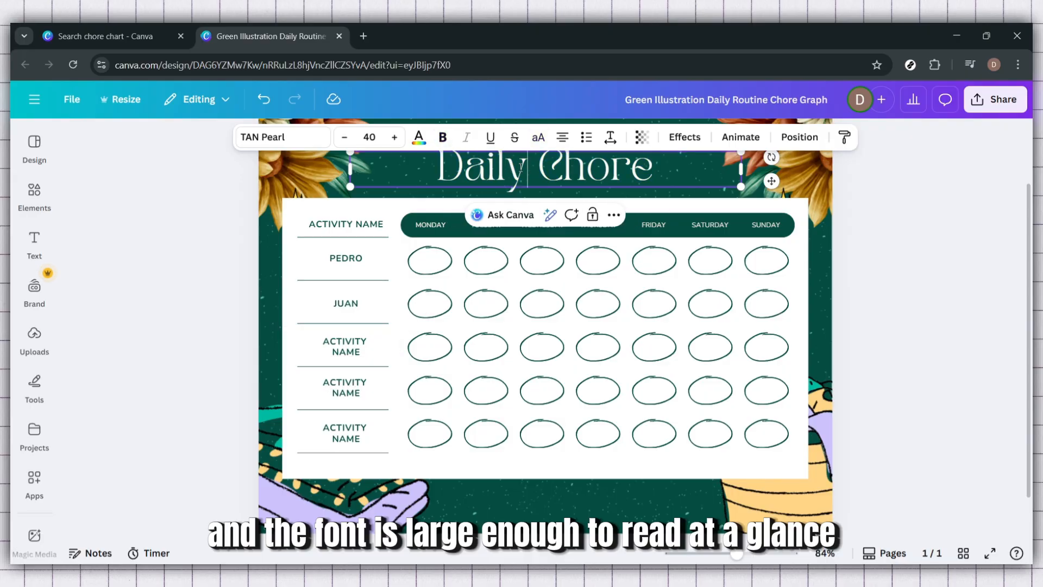
key("ctrl+a")
type("WEEKL")
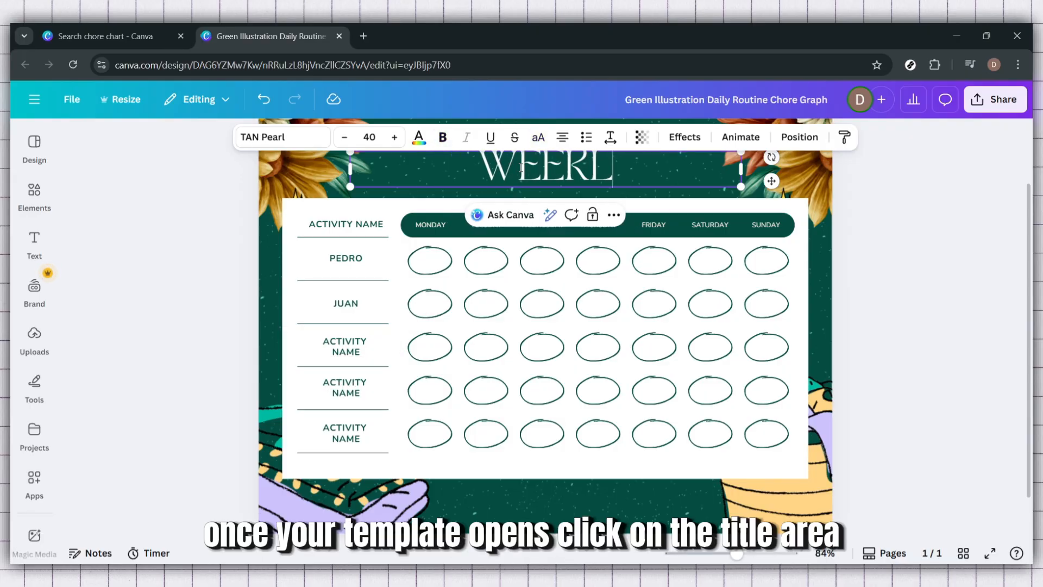
type("Y CH")
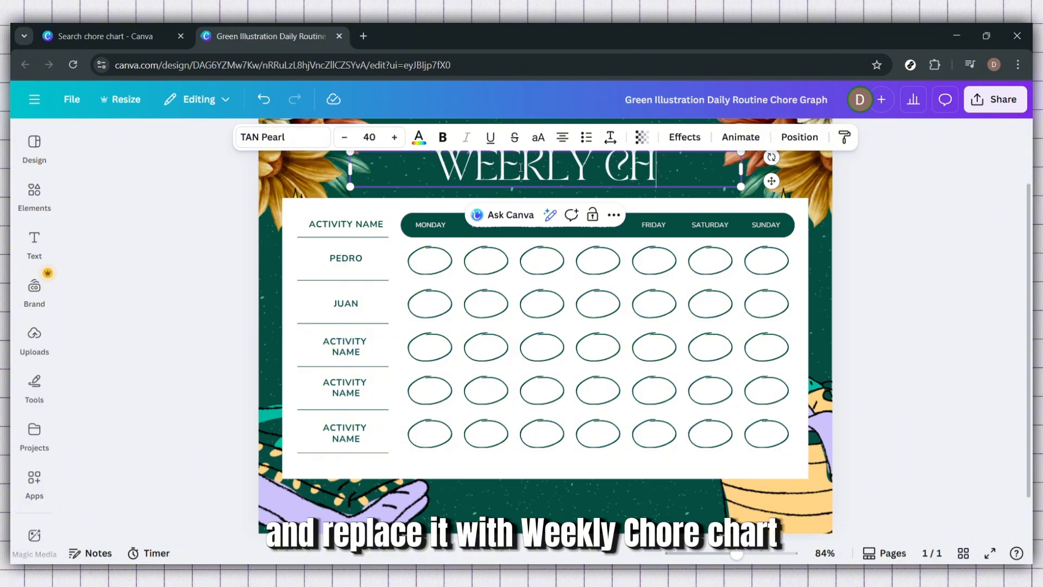
type("ORE CHART")
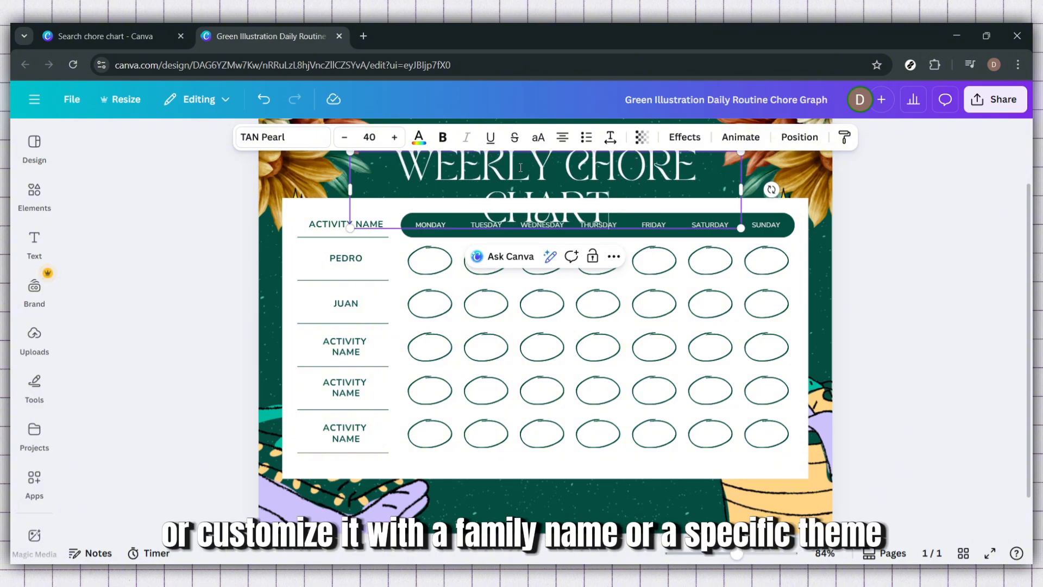
Move the two-line title up so it sits fully above the white table, between the flowers.
scroll(703, 252, "up", 2)
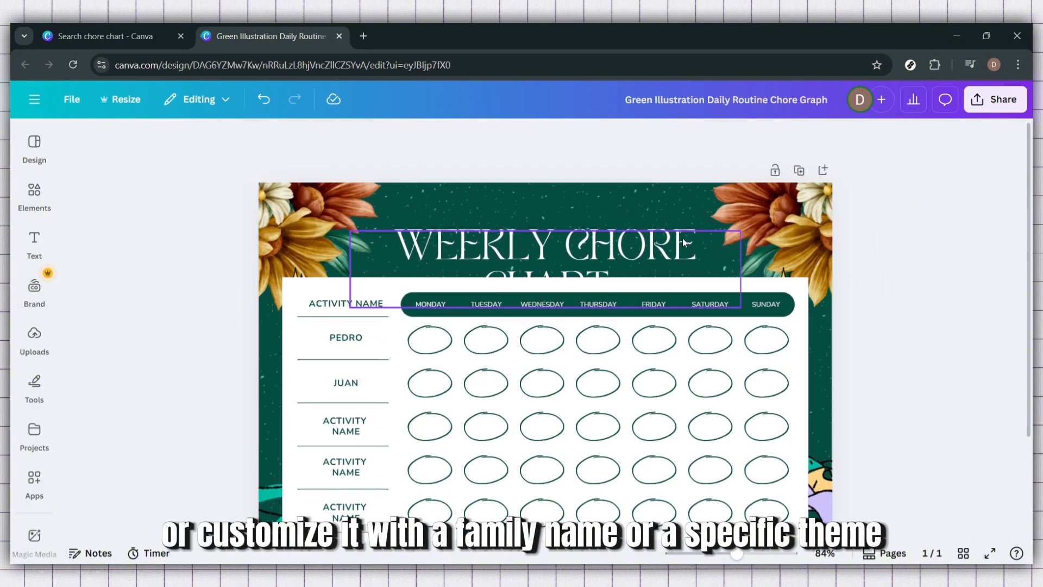
left_click_drag(683, 238, 661, 216)
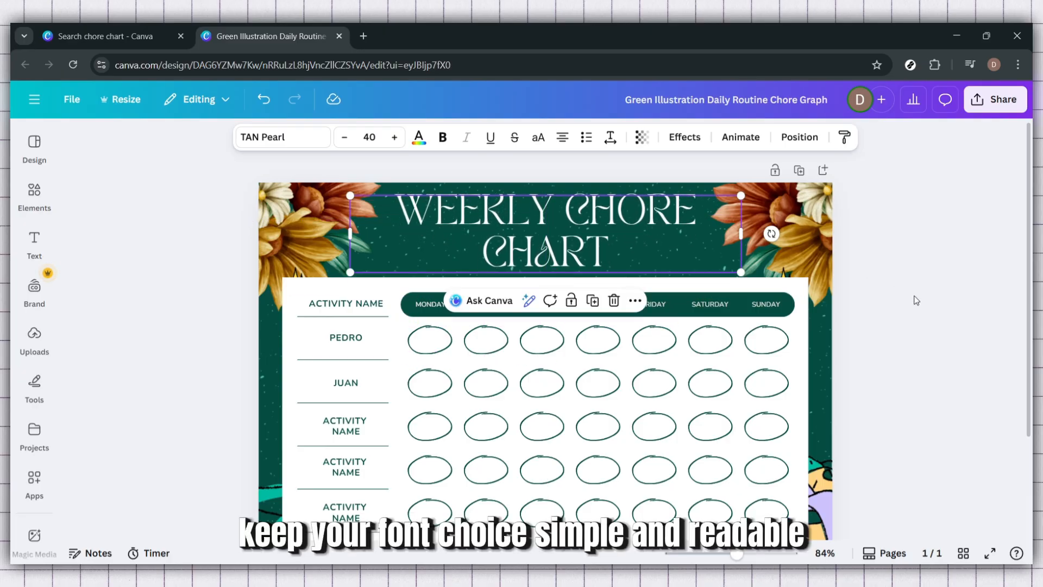
left_click(916, 302)
Replace the third and fourth ACTIVITY NAME row labels with two more household members' first names.
scroll(918, 326, "down", 3)
double_click(347, 301)
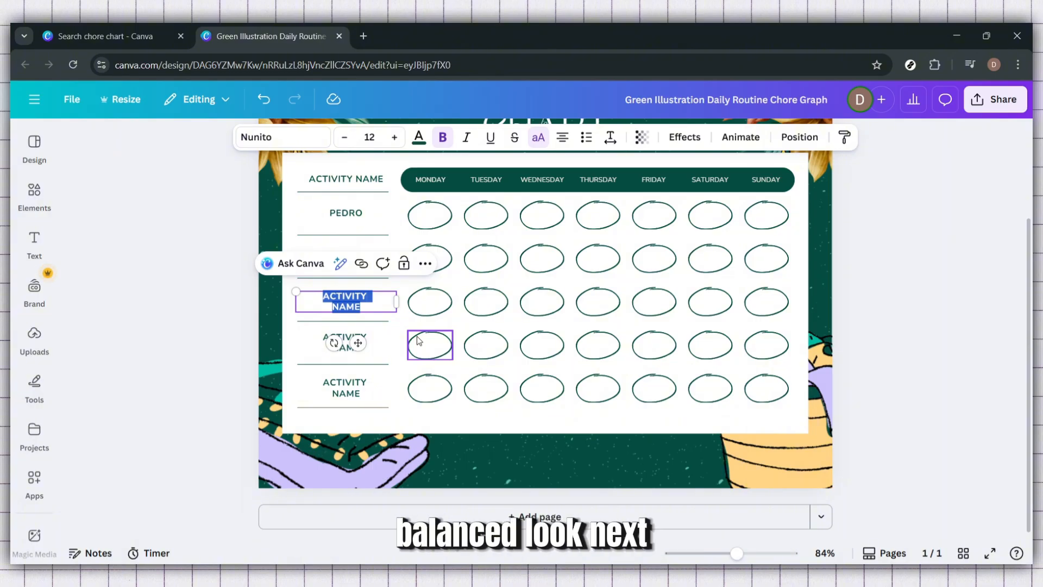
type("DAISY")
key("Escape")
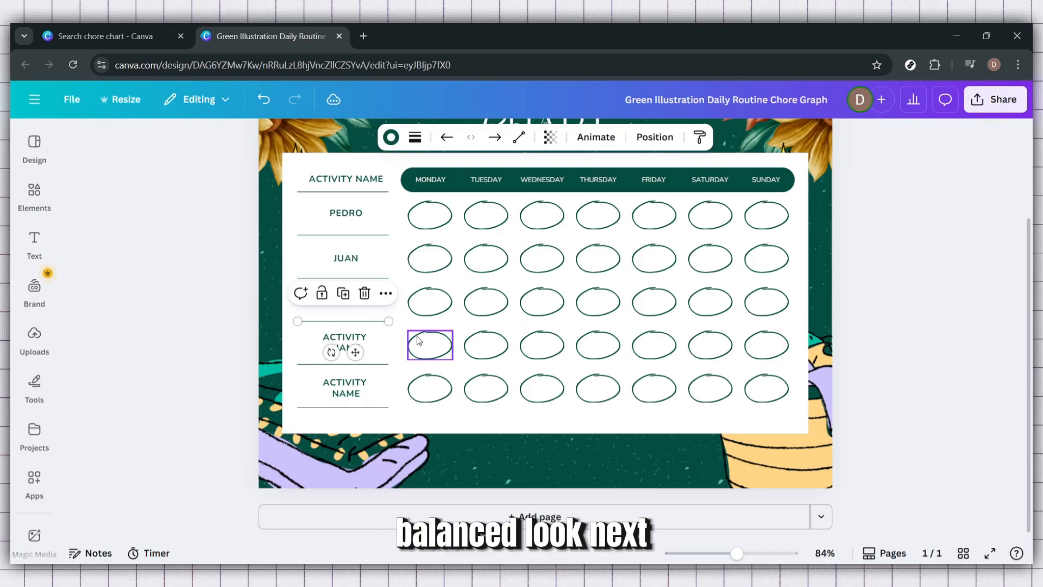
left_click(358, 337)
double_click(360, 335)
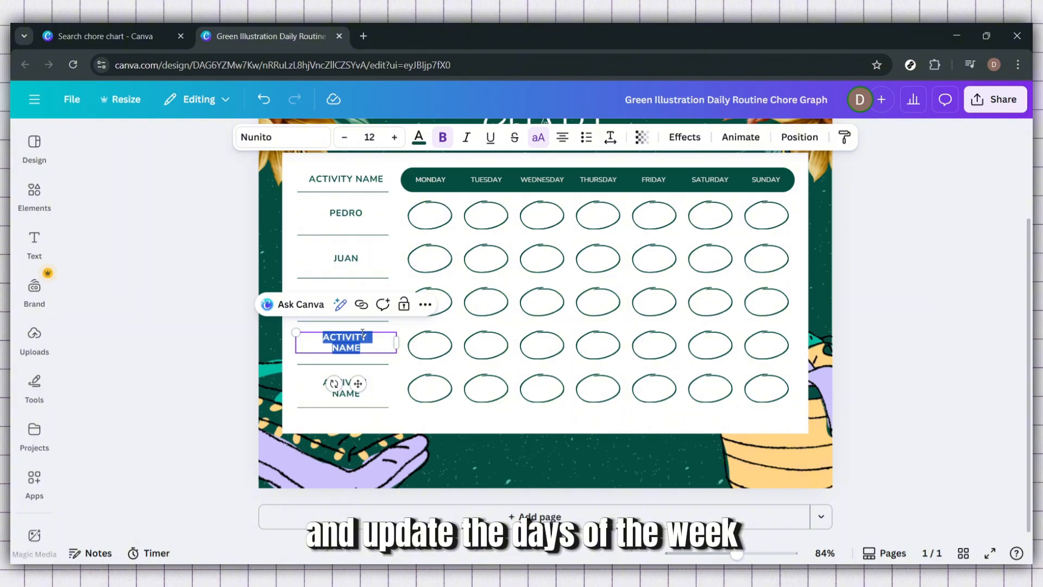
type("LEO")
left_click(361, 364)
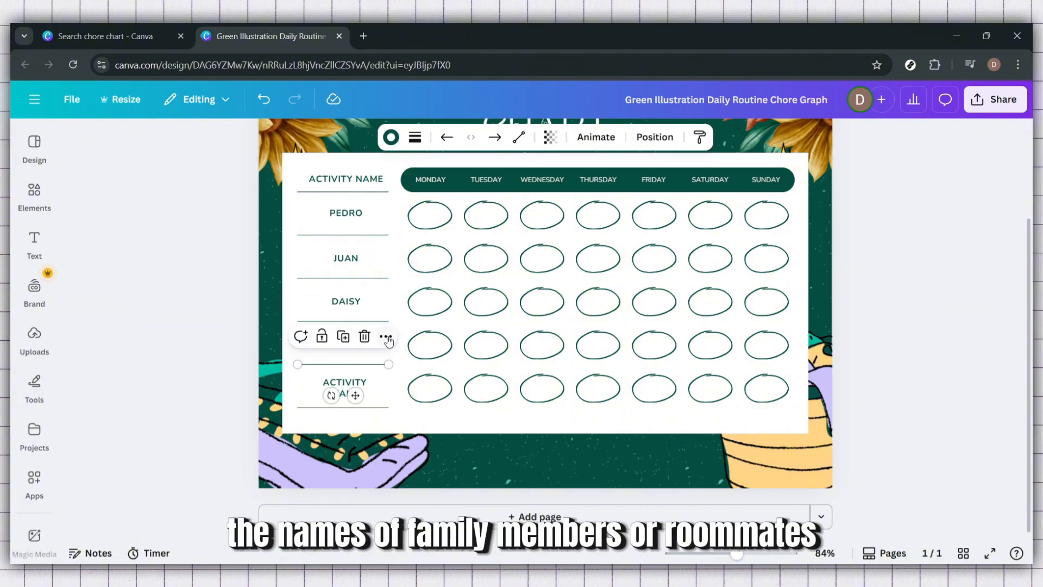
Replace the last ACTIVITY NAME row label with the fifth household member's first name.
double_click(362, 389)
left_click(362, 389)
double_click(361, 391)
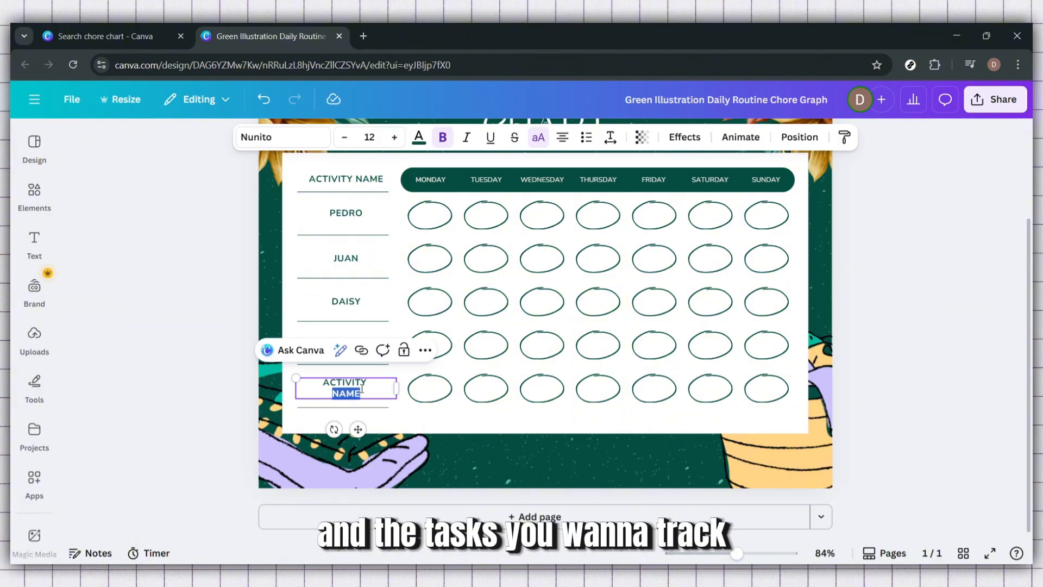
double_click(363, 386)
left_click(370, 383)
left_click(366, 393)
triple_click(366, 393)
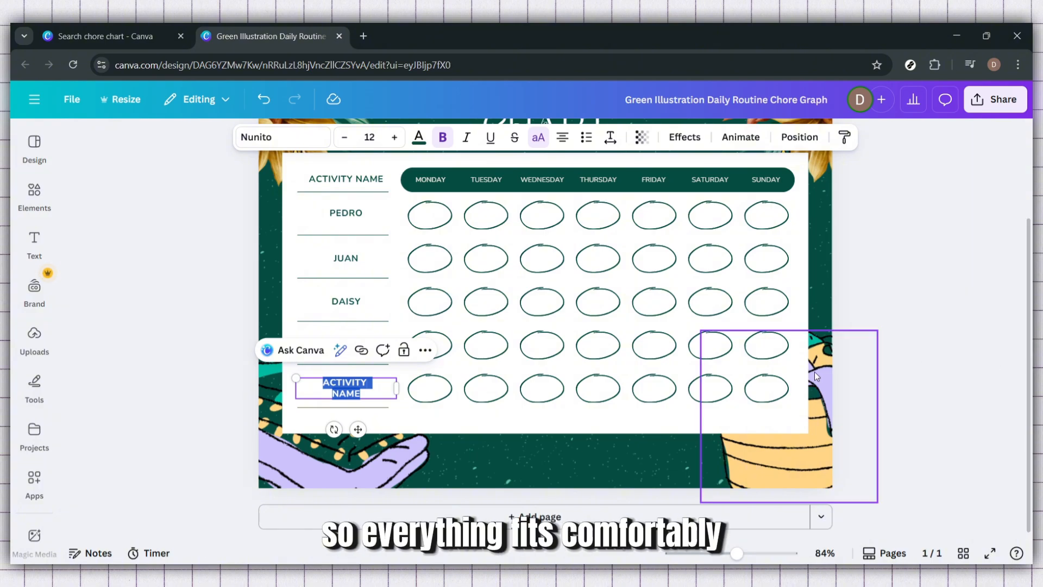
type("SHA")
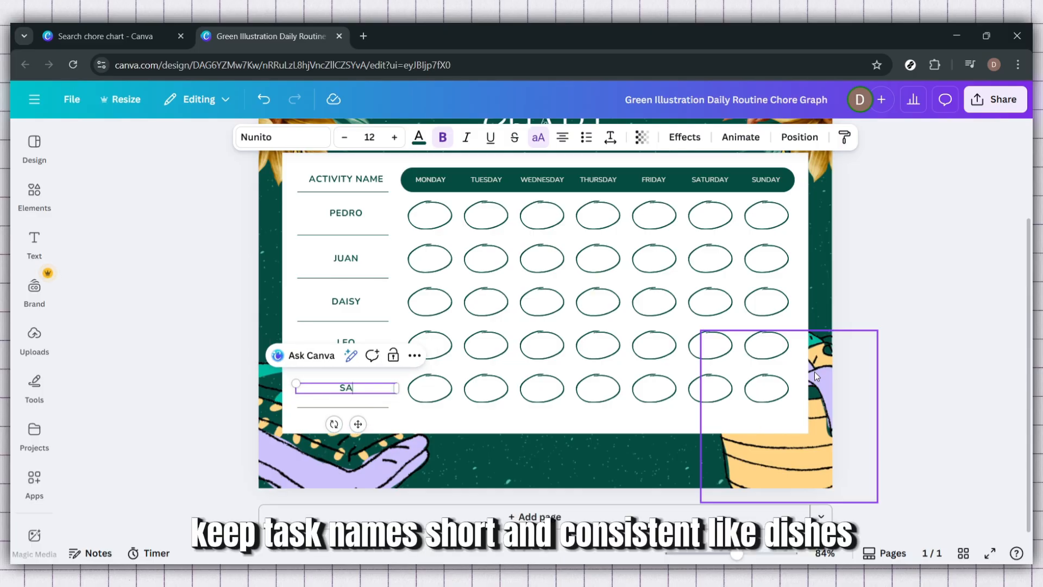
type("U")
key("BackSpace")
type("AUN")
left_click(963, 313)
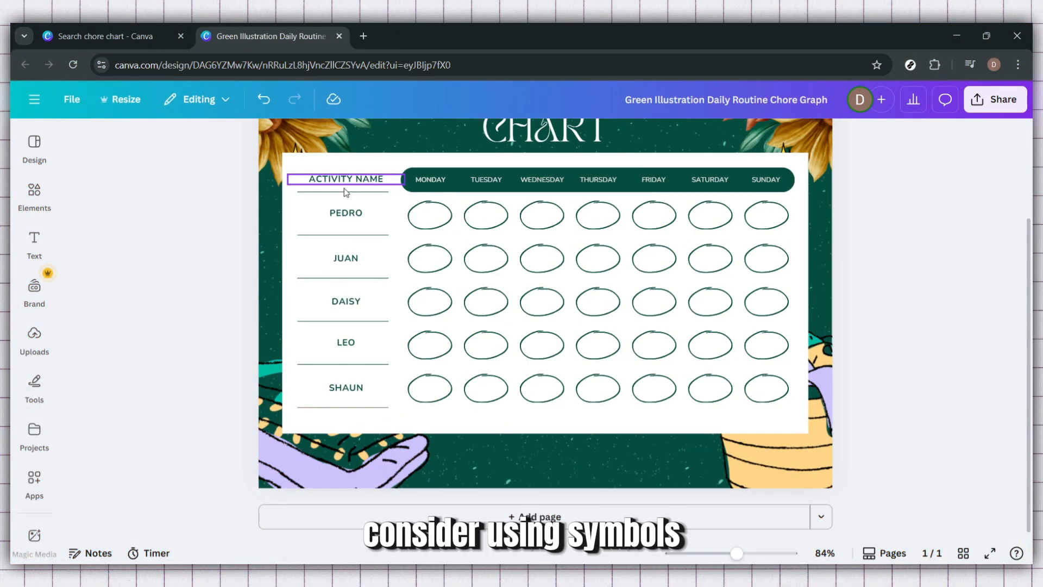
Change the ACTIVITY NAME header of the first column to "DISHWASHER".
scroll(398, 327, "up", 2)
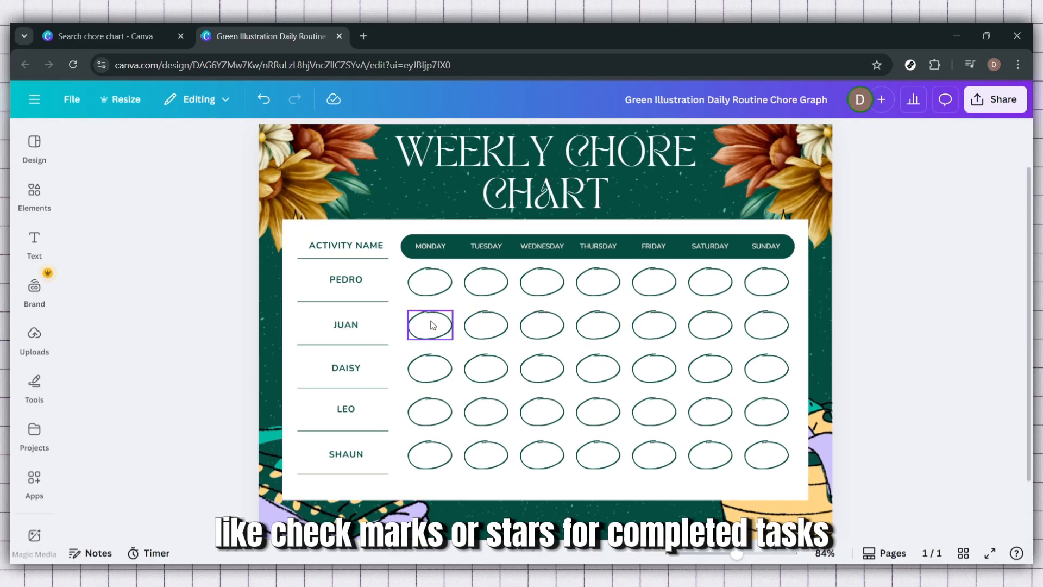
double_click(361, 241)
type("DI")
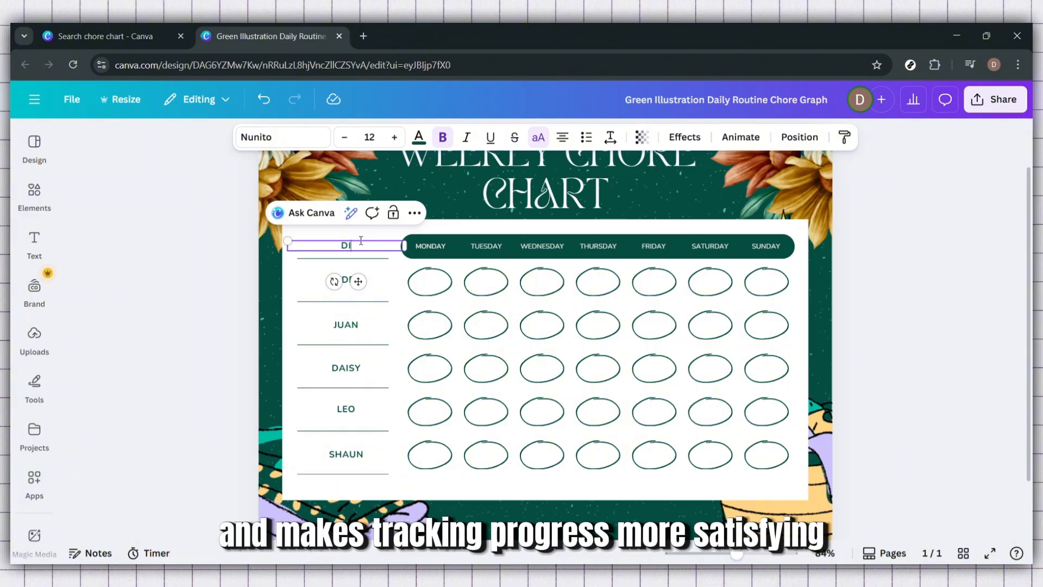
type("SHWASHING")
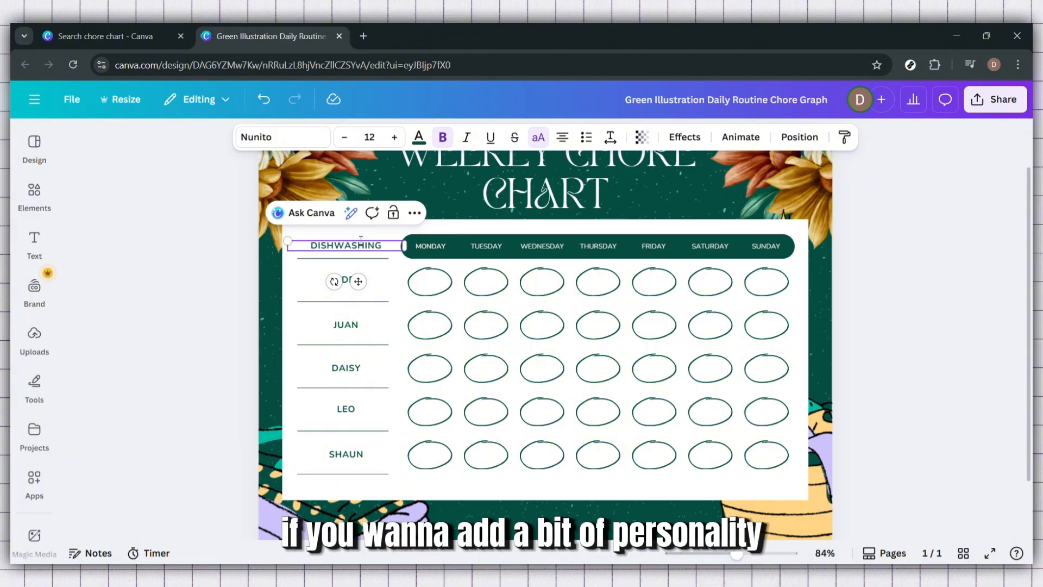
key("BackSpace")
key("BackSpace")
key("BackSpace")
type("ER")
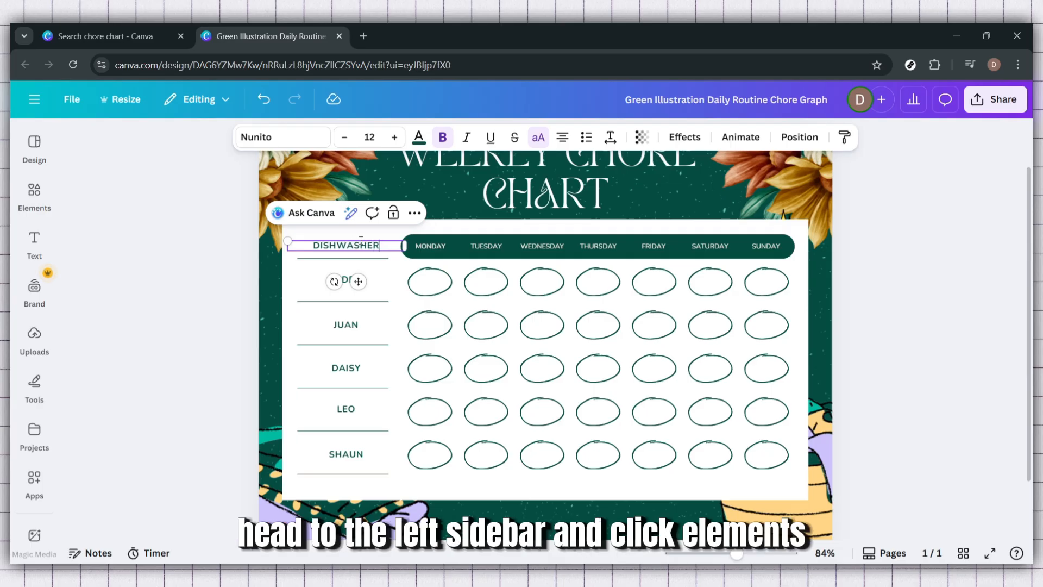
scroll(360, 240, "up", 2)
left_click(974, 383)
Search the elements library for "check mark".
scroll(561, 419, "down", 2)
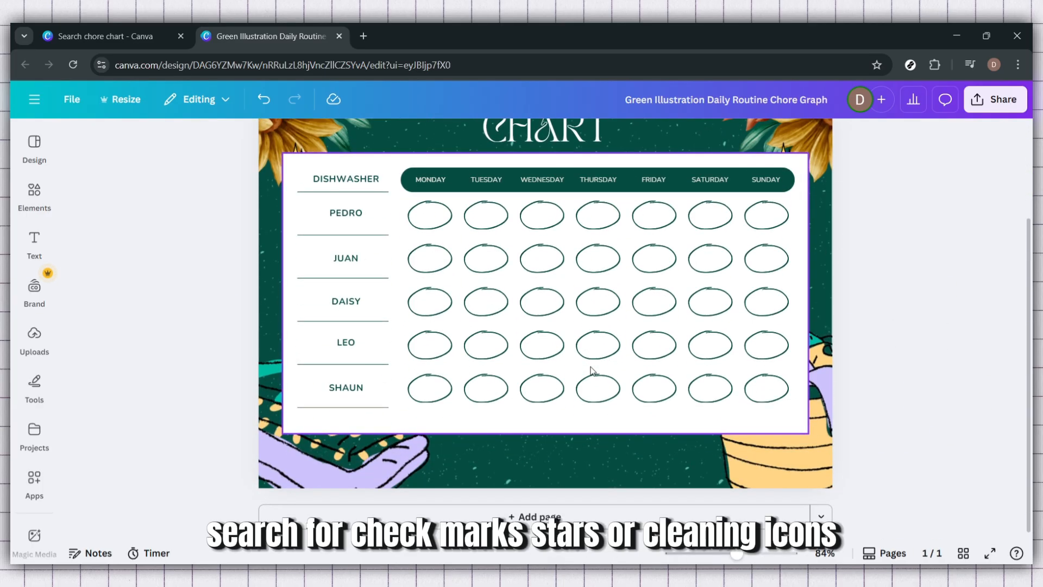
left_click(34, 193)
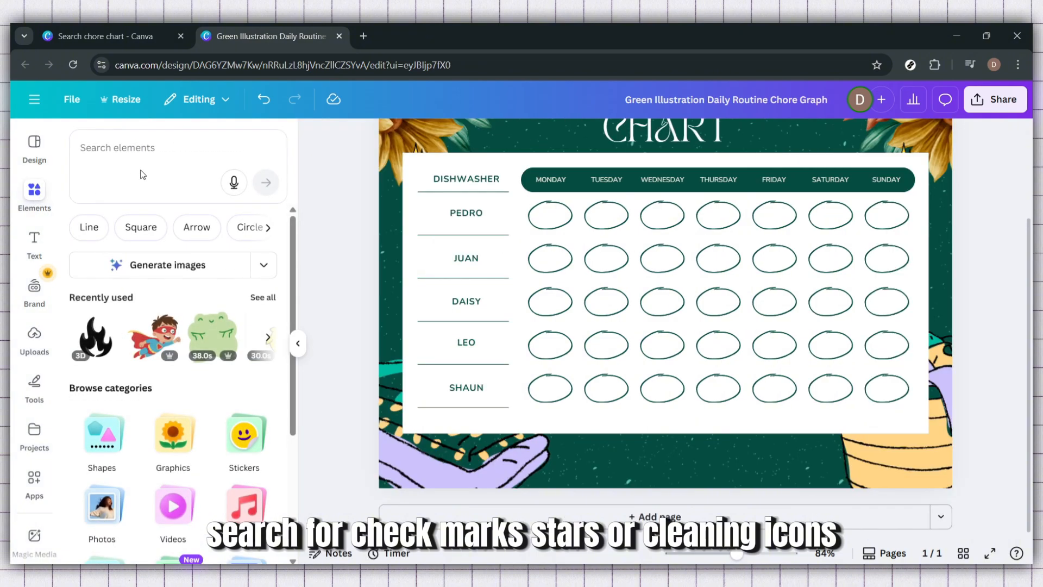
left_click(143, 174)
type("check")
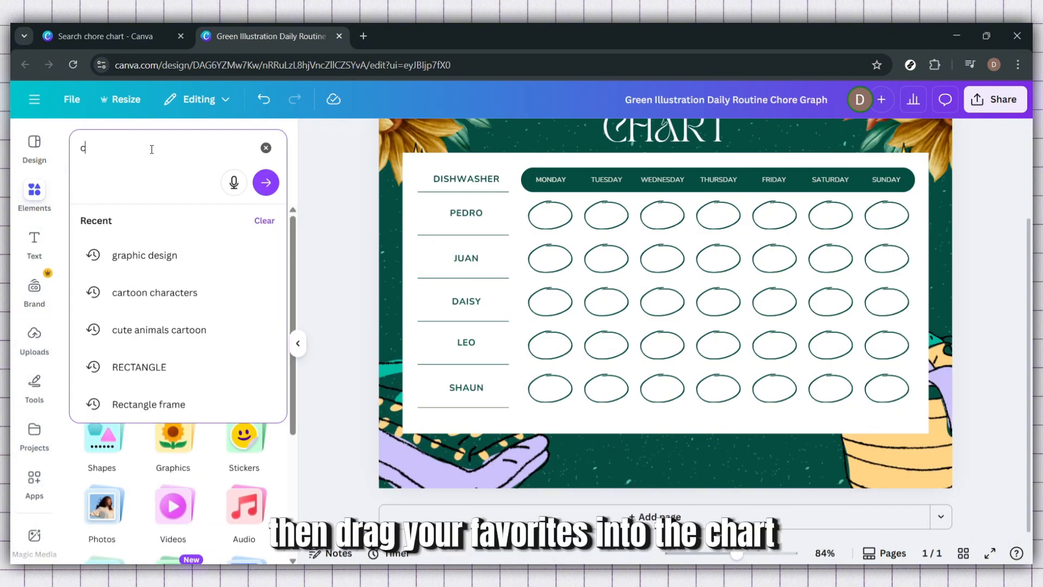
key("Down")
key("Down")
key("Down")
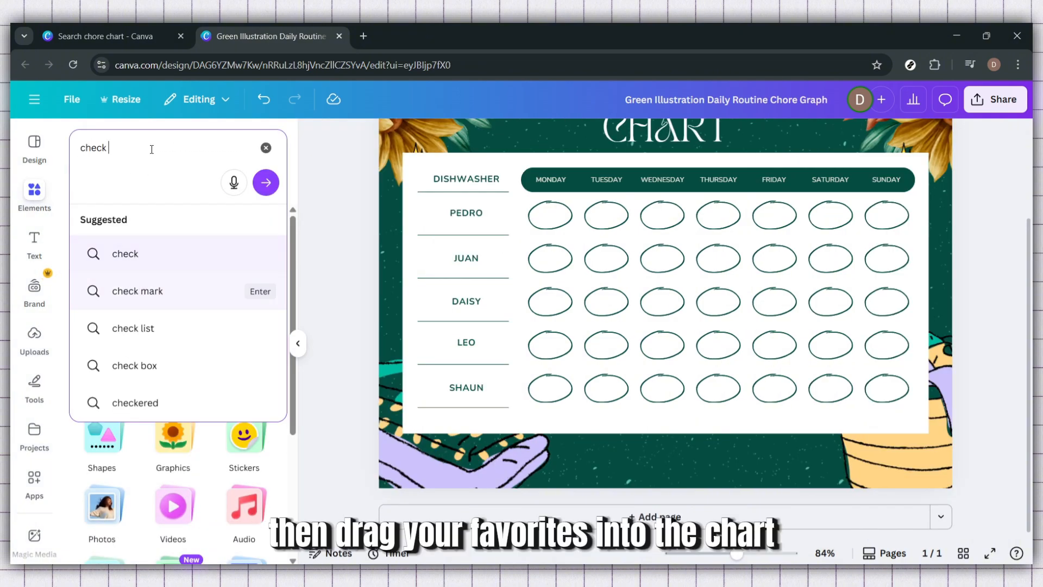
key("Up")
key("Return")
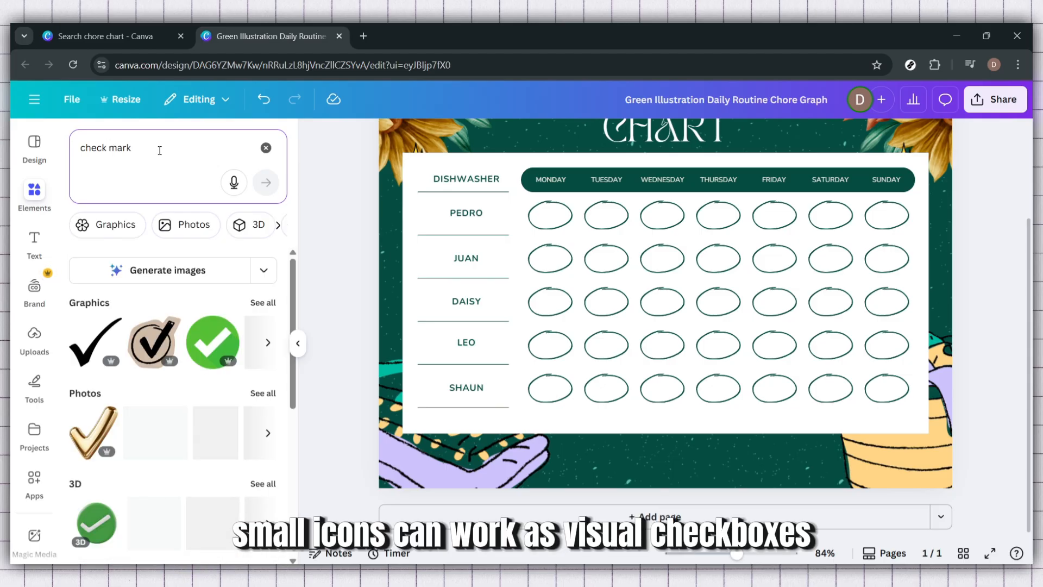
Add the black brush-style check mark, shrunk, on the first row's Monday circle, and duplicate it onto second-row Tuesday and third-row Wednesday.
left_click_drag(90, 340, 584, 260)
left_click_drag(695, 181, 550, 210)
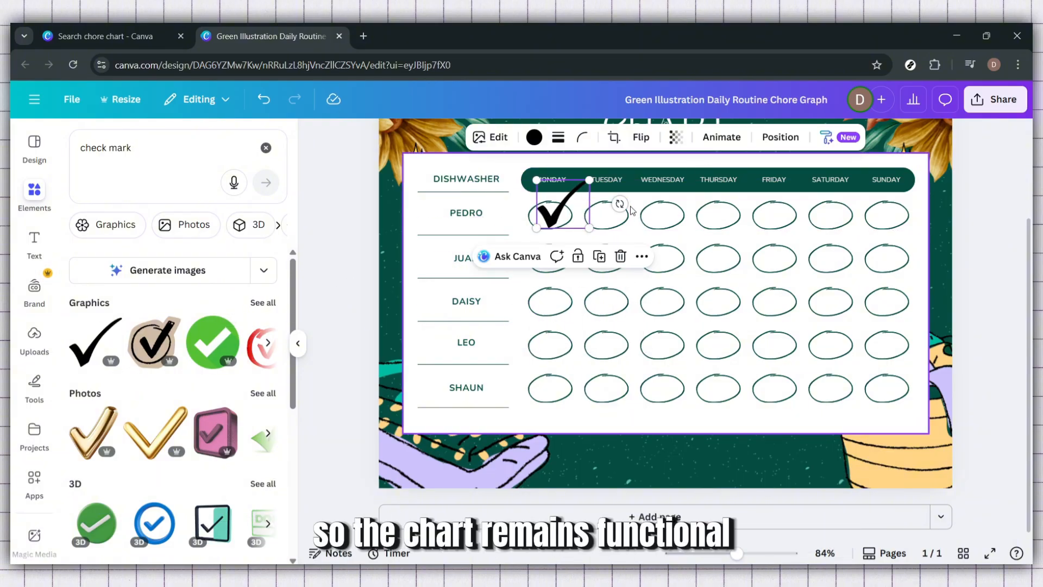
left_click(594, 259)
left_click_drag(618, 207, 619, 242)
left_click(656, 191)
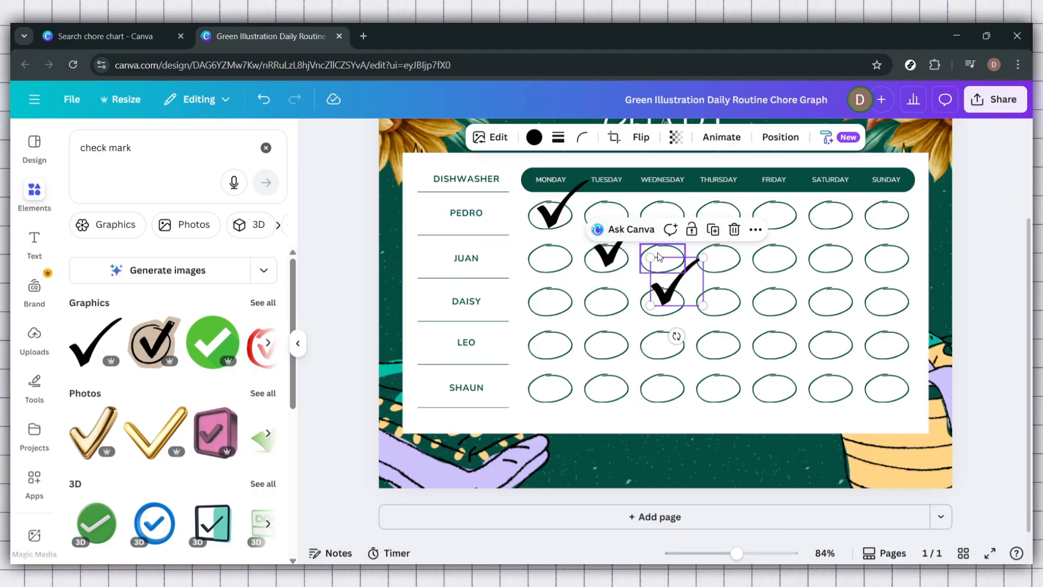
Place more check mark copies on the fourth row's Thursday and Sunday circles, the fifth row's Friday and the second row's Saturday.
left_click_drag(670, 279, 889, 351)
left_click(713, 239)
left_click(771, 287)
left_click(819, 319)
left_click(874, 319)
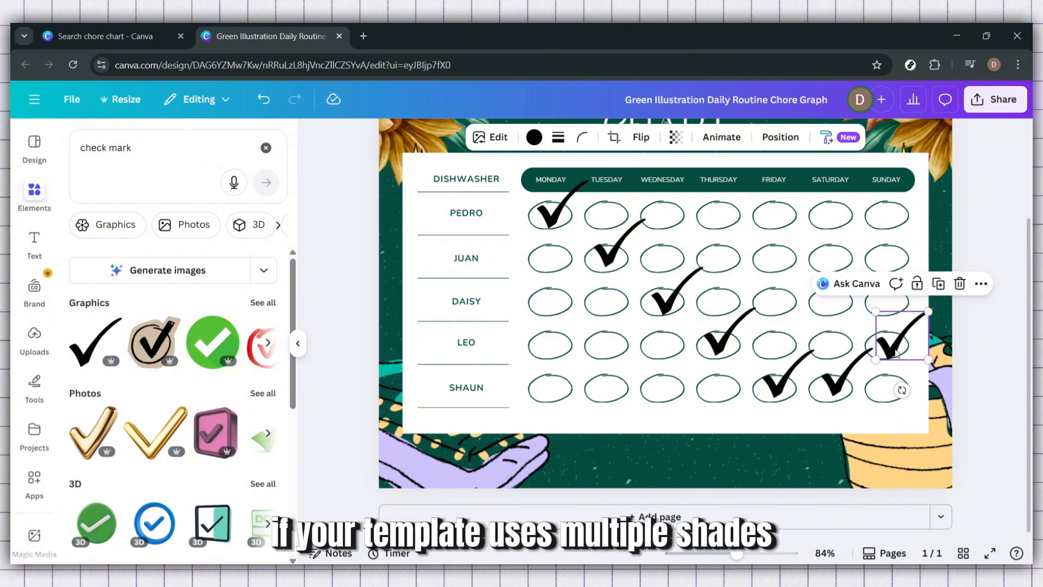
left_click_drag(836, 383, 876, 264)
left_click(977, 297)
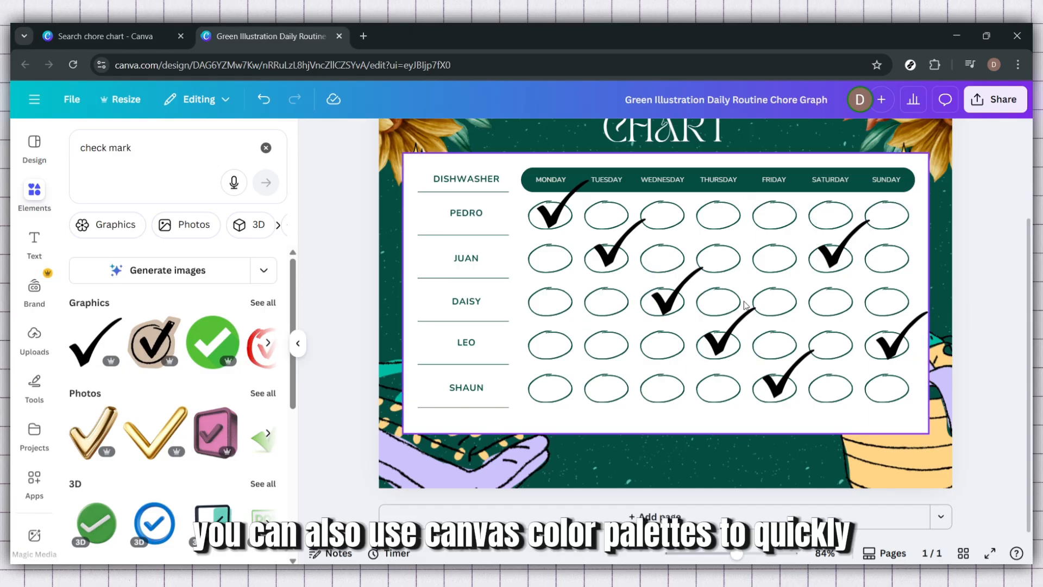
Download the finished chore chart with PDF Standard as the file type.
scroll(717, 390, "up", 2)
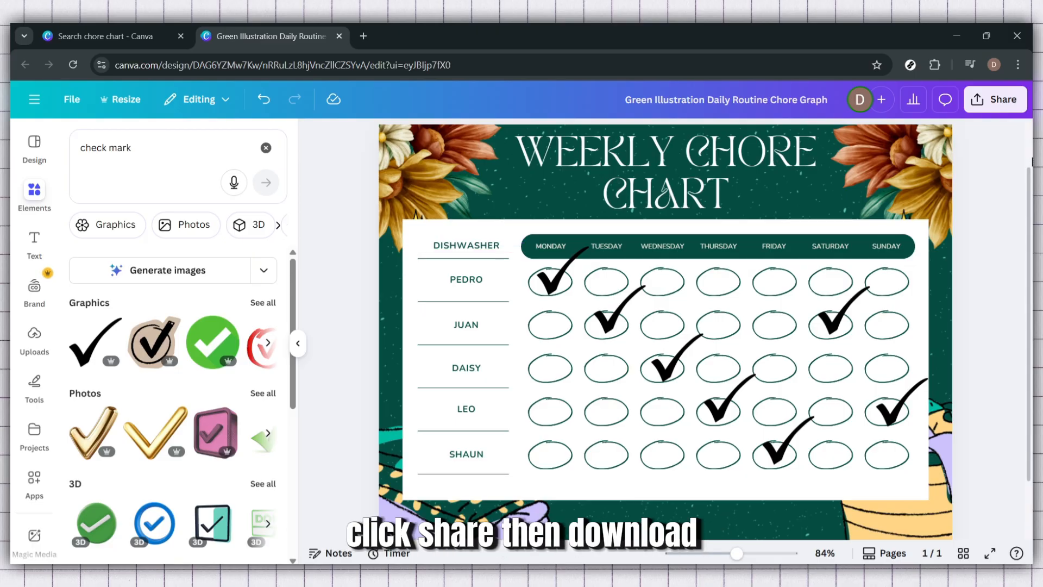
left_click(1006, 111)
left_click(791, 346)
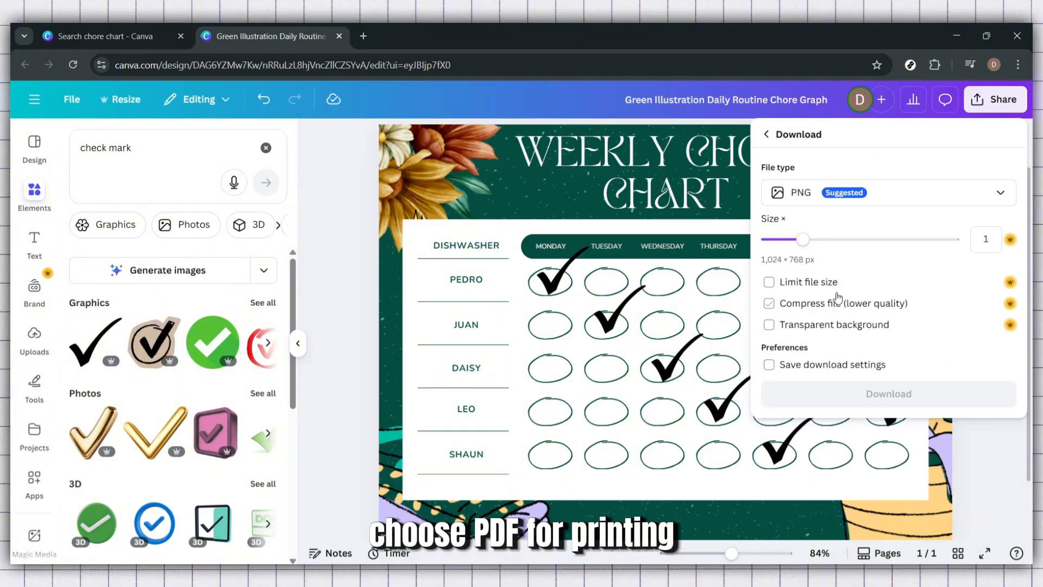
left_click(844, 208)
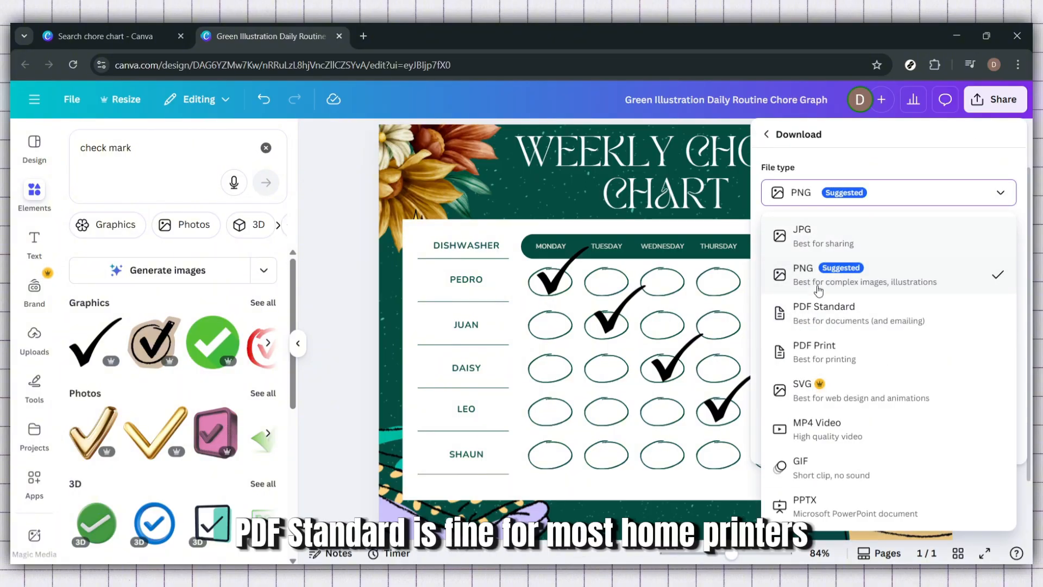
left_click(832, 326)
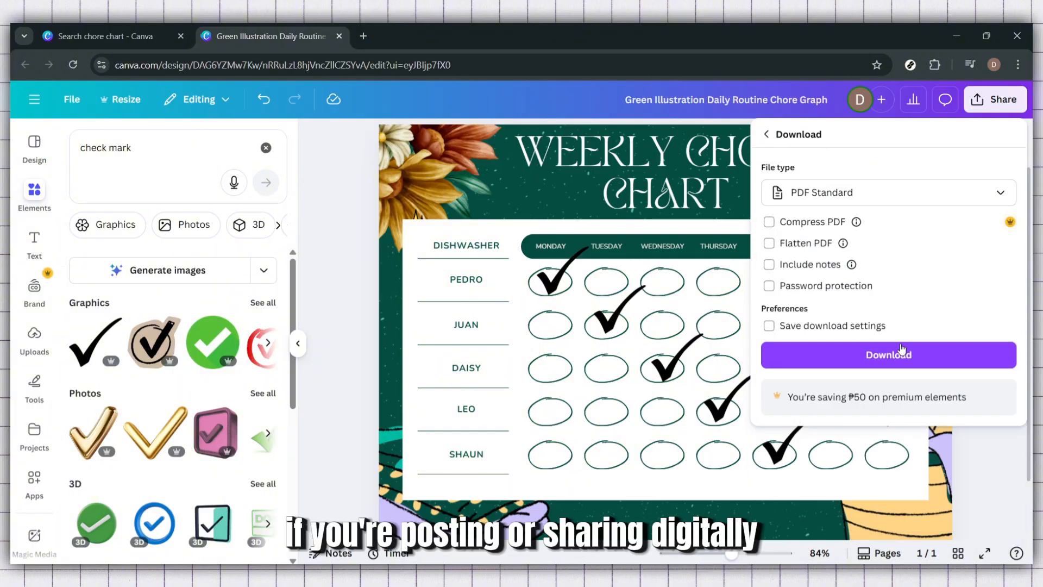
left_click(841, 359)
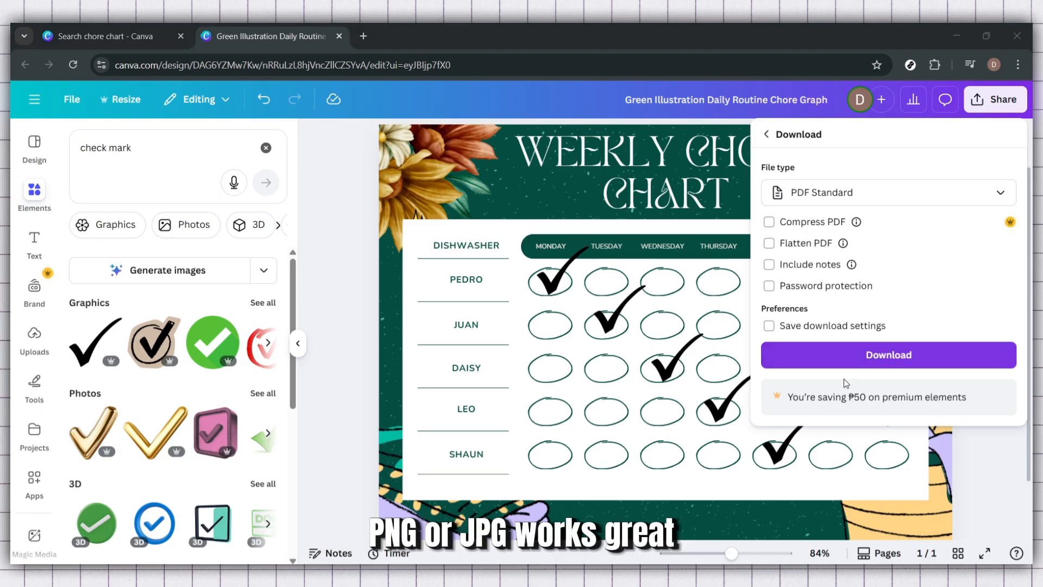